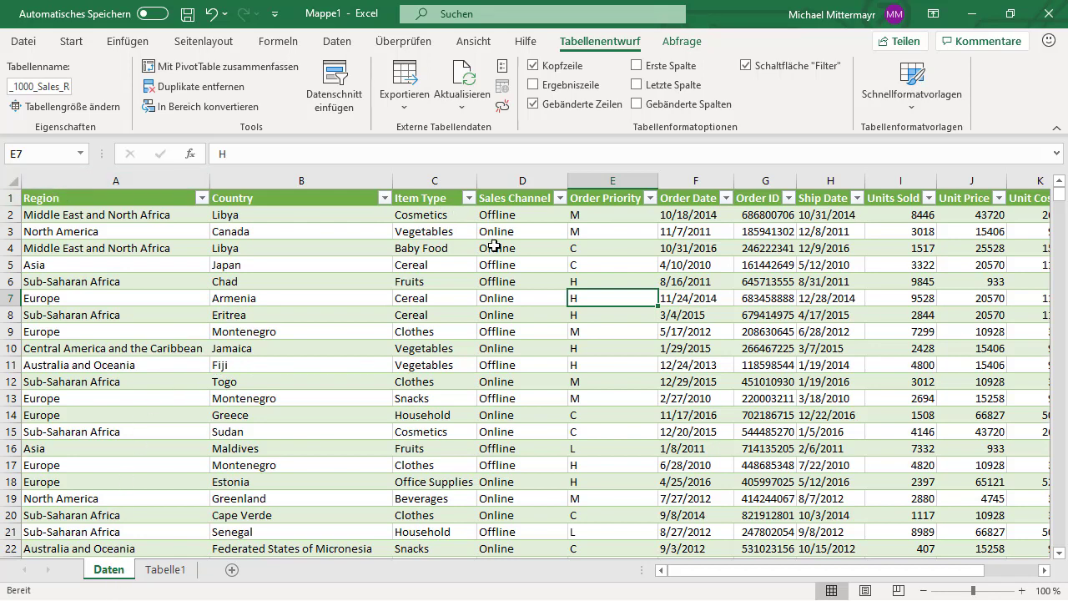
# Step: Review the Daten sheet's columns: Region, Country, Sales Channel, Order Date, Order ID, Units Sold, Total Revenue
pyautogui.click(106, 202)
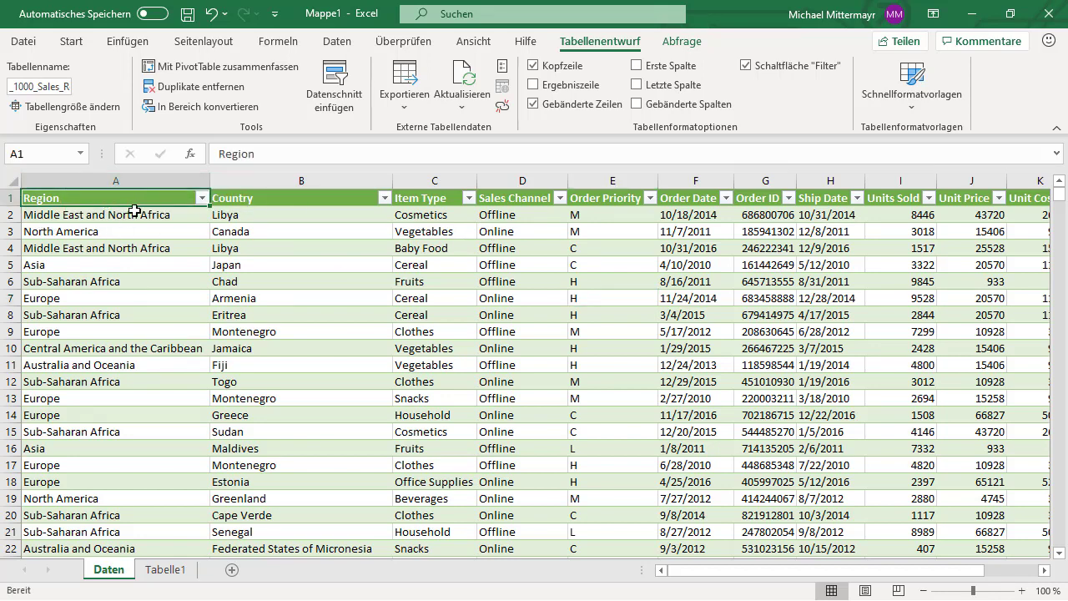
pyautogui.click(134, 215)
pyautogui.moveTo(202, 238); pyautogui.dragTo(268, 428)
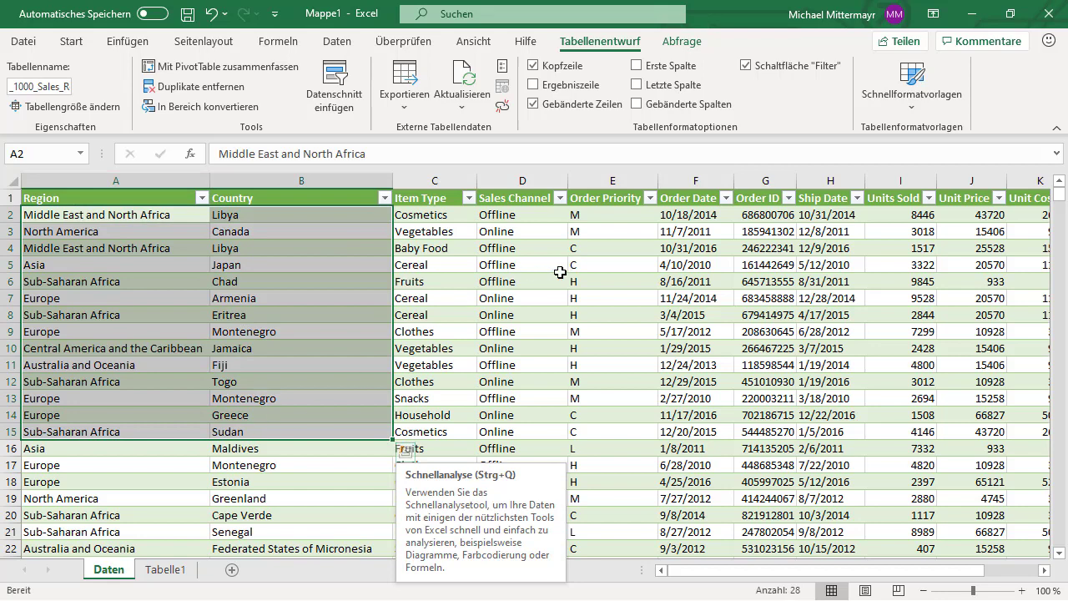
pyautogui.click(547, 248)
pyautogui.click(514, 198)
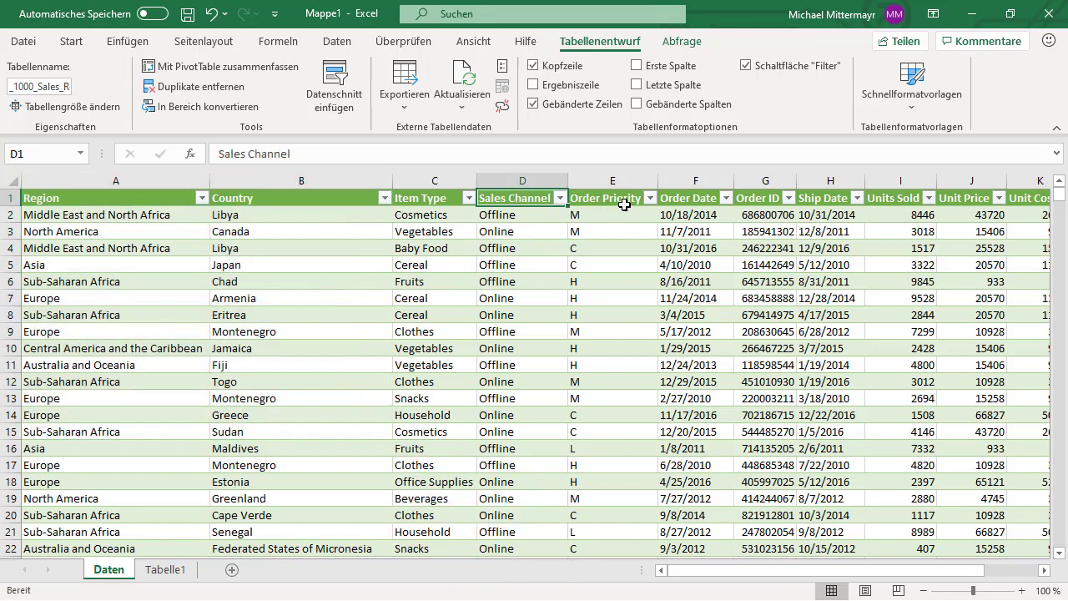
pyautogui.click(698, 199)
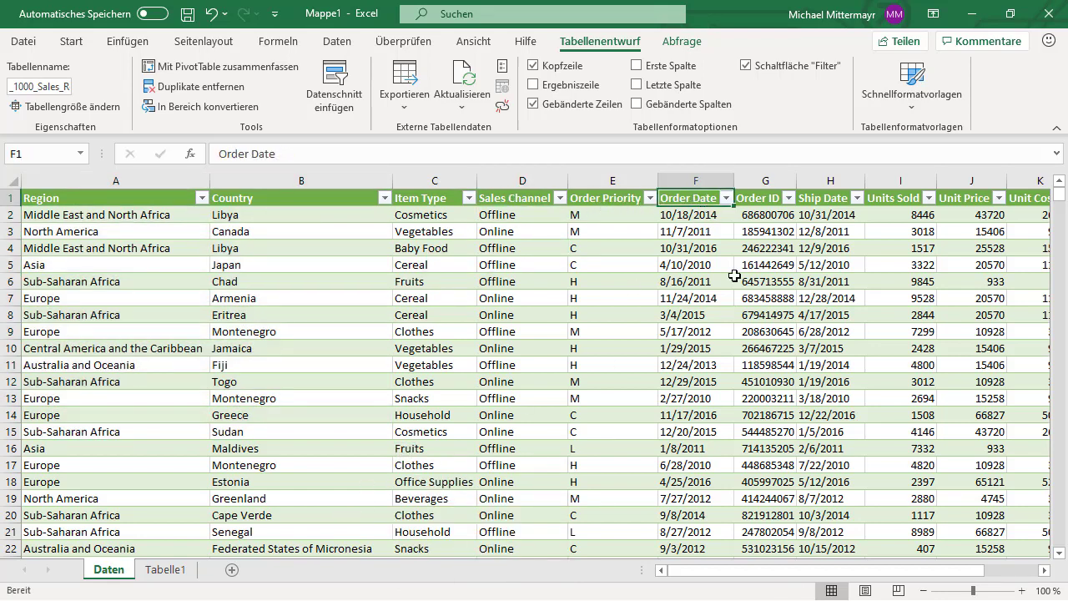
pyautogui.click(761, 198)
pyautogui.click(910, 199)
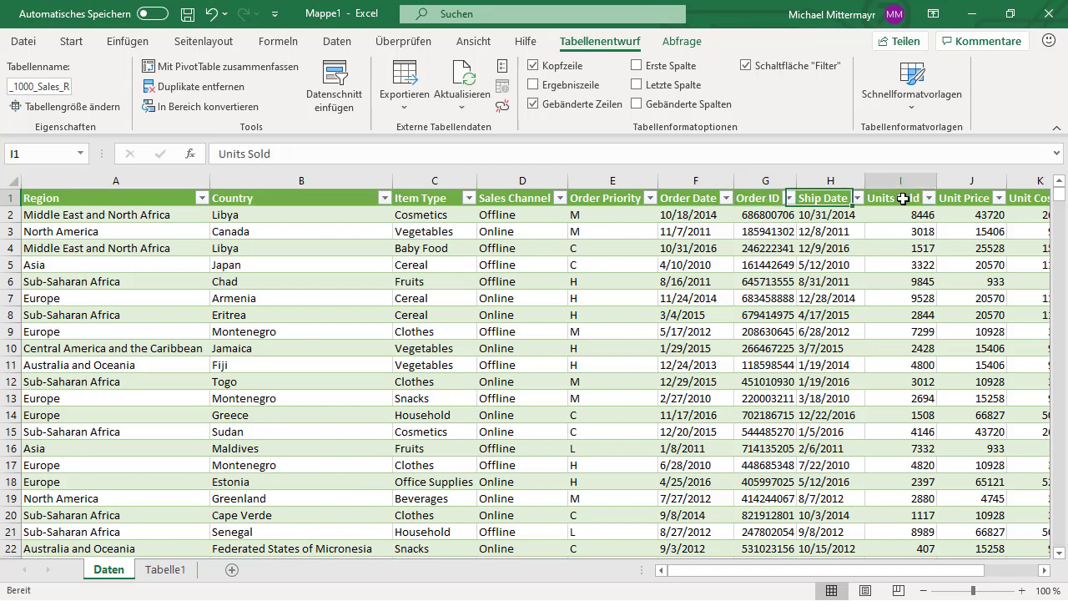
pyautogui.moveTo(672, 574); pyautogui.dragTo(707, 578)
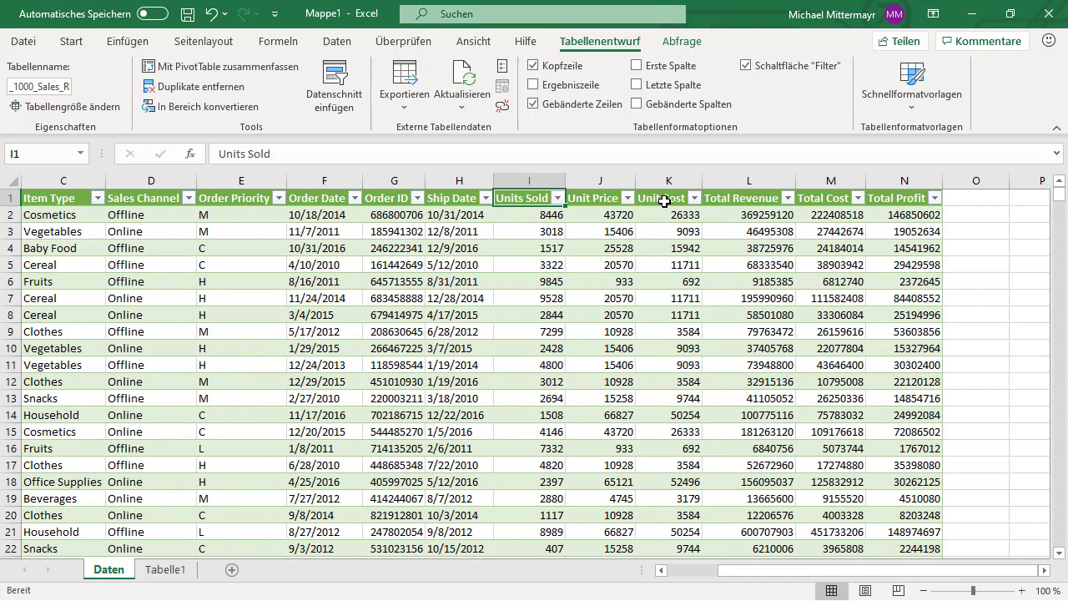
pyautogui.click(752, 199)
pyautogui.moveTo(808, 576); pyautogui.dragTo(635, 517)
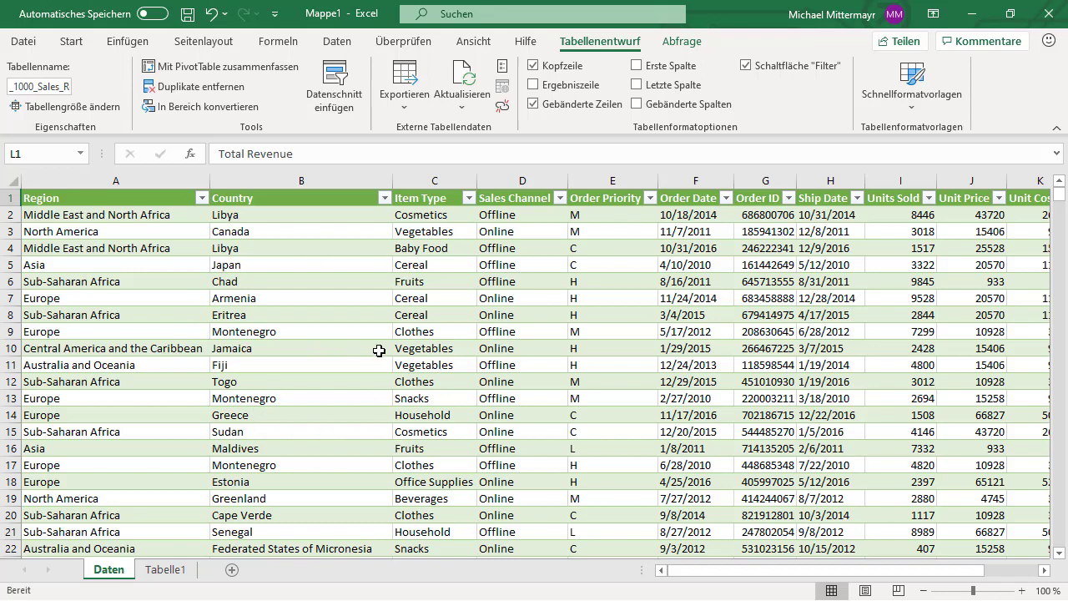
# Step: Switch to the empty Tabelle1 sheet and select cell C3 for the PivotTable
pyautogui.click(161, 571)
pyautogui.click(210, 235)
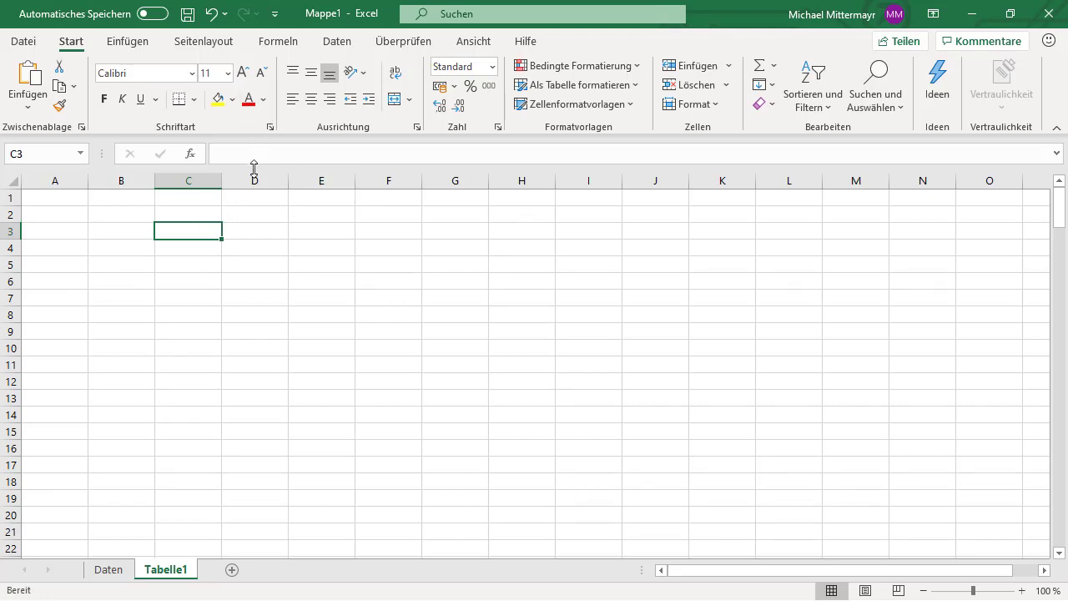
pyautogui.click(139, 46)
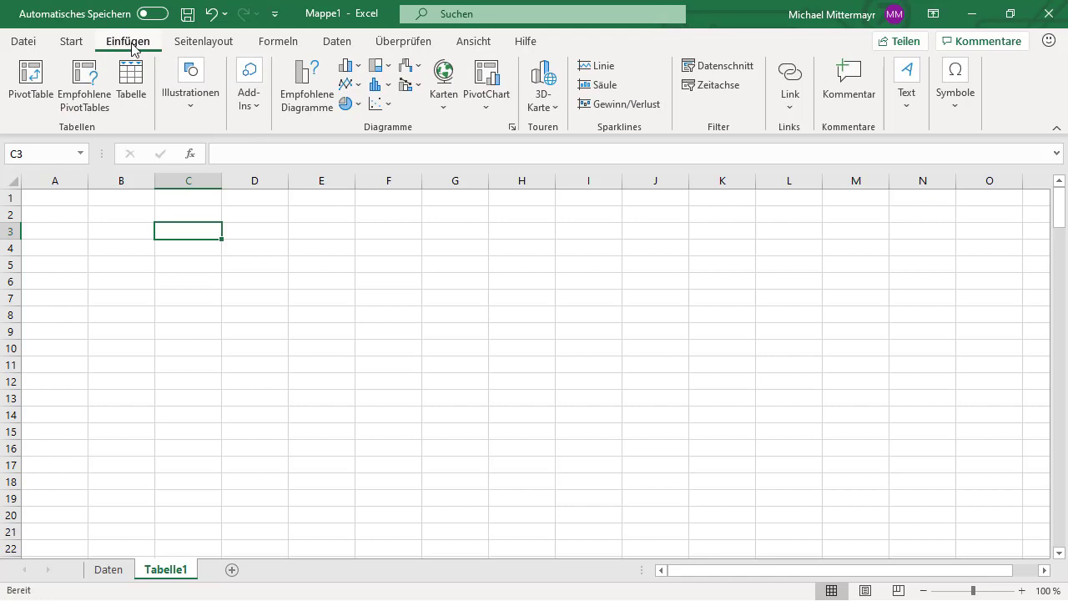
# Step: Insert a PivotTable at Tabelle1!C3 using columns A:N of the Daten sheet as source
pyautogui.click(40, 102)
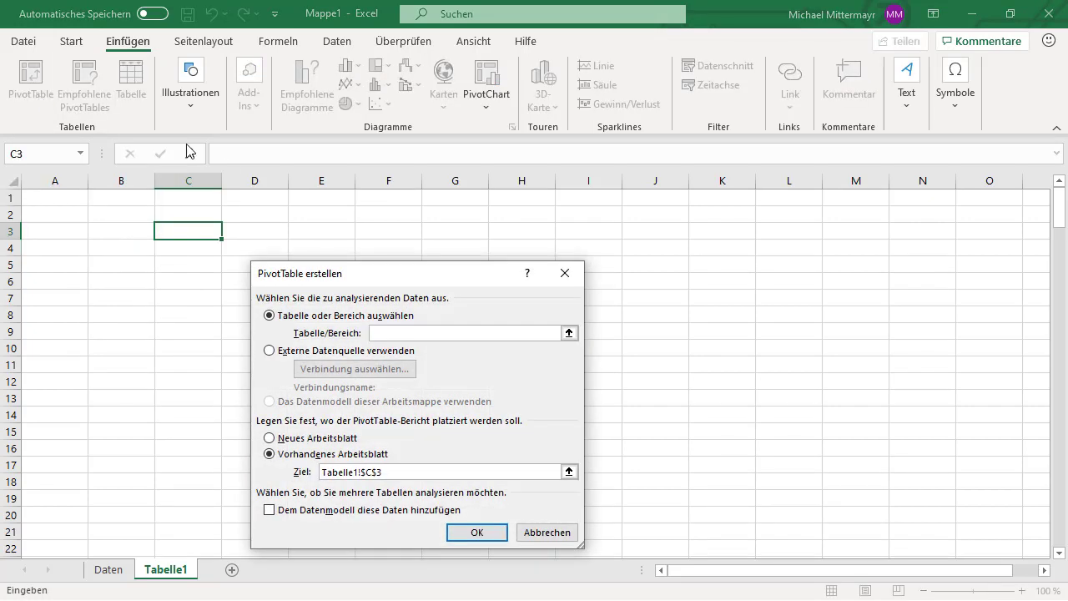
pyautogui.moveTo(406, 262); pyautogui.dragTo(406, 219)
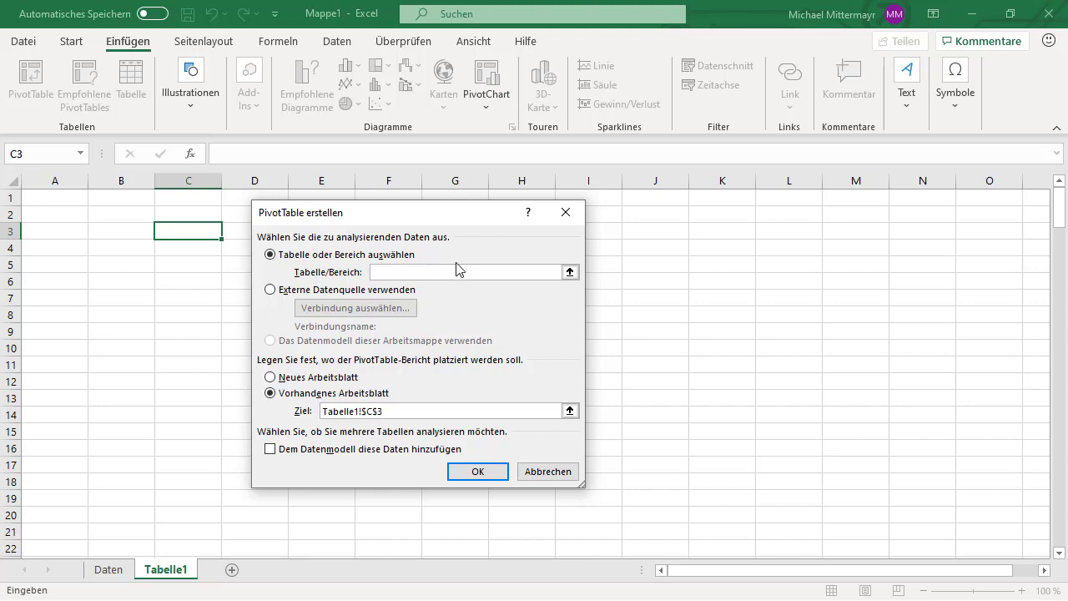
pyautogui.click(570, 273)
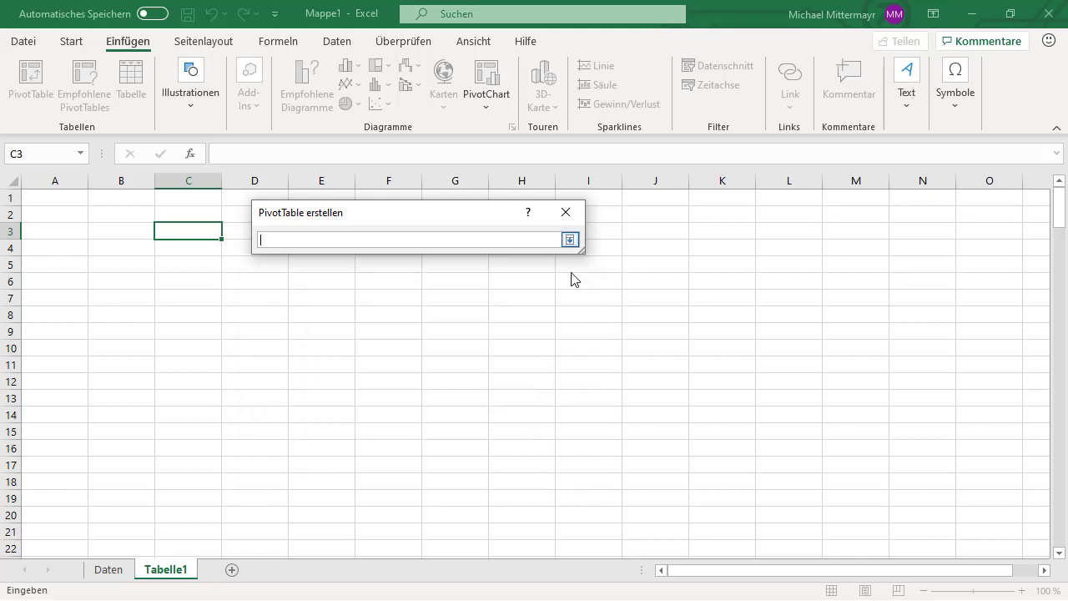
pyautogui.click(110, 570)
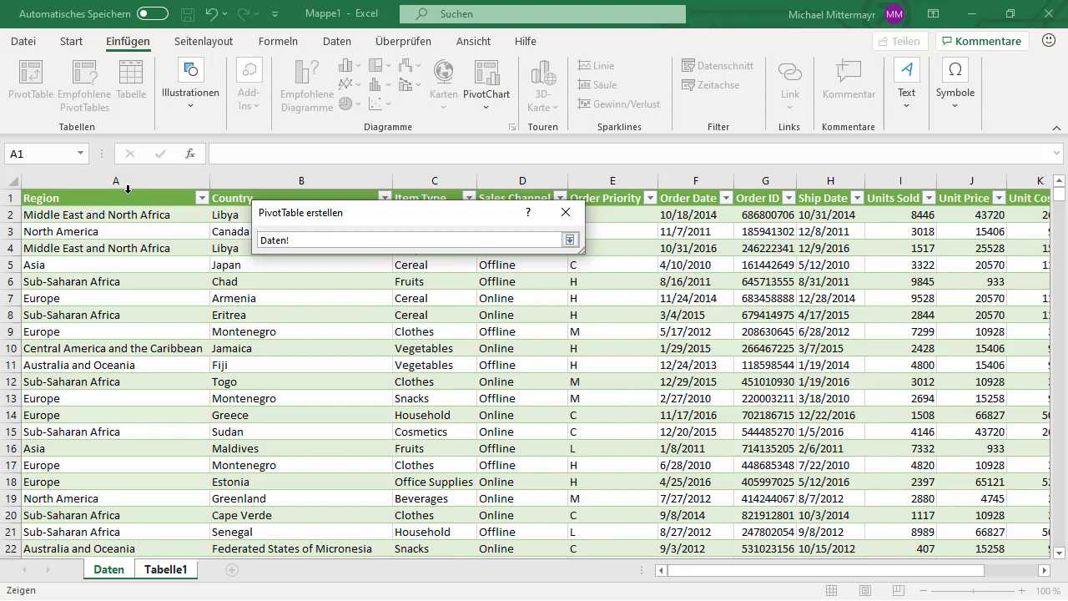
pyautogui.moveTo(132, 180); pyautogui.dragTo(885, 180)
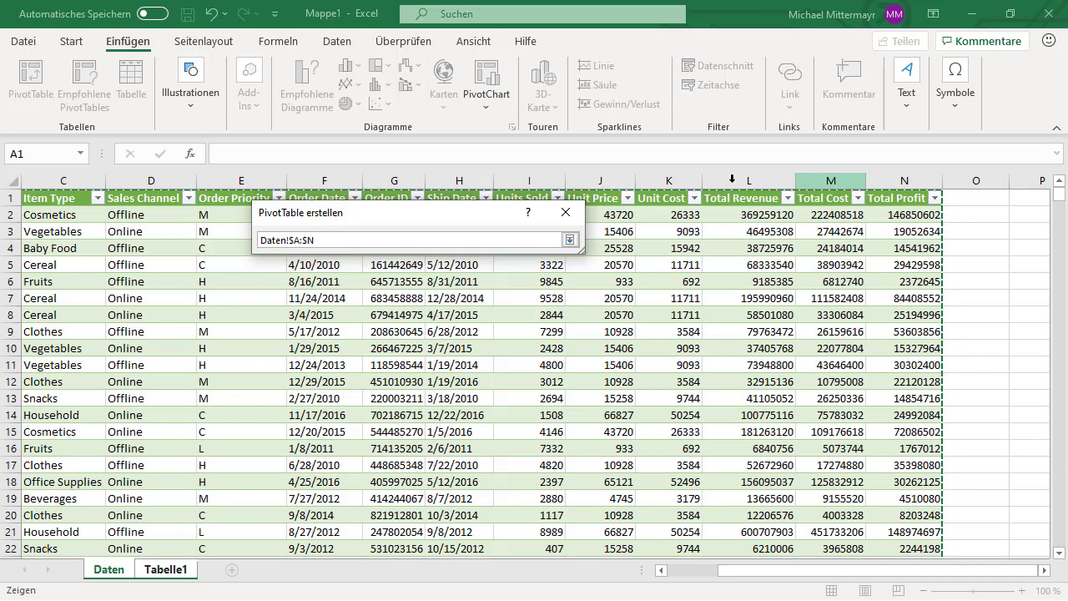
pyautogui.click(570, 239)
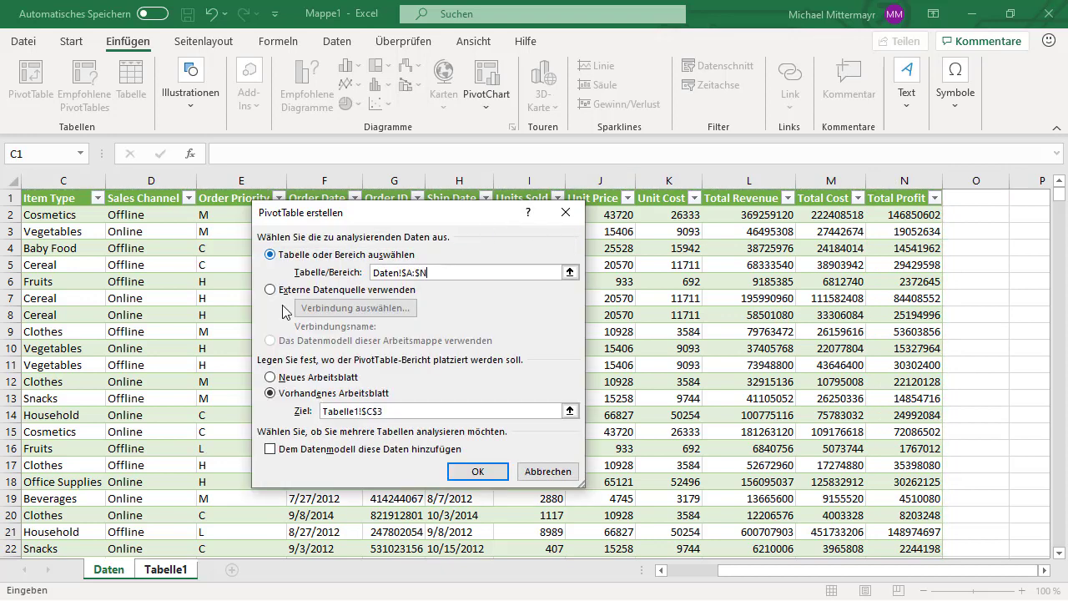
pyautogui.click(477, 472)
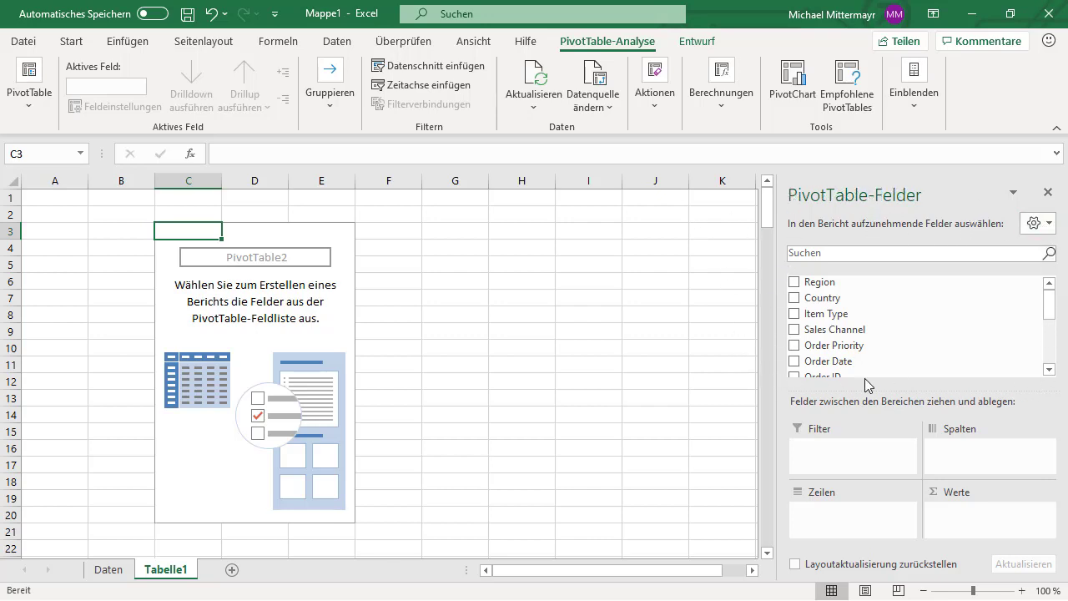
# Step: Add Region as row labels and Total Revenue as summed values, then check Asia's total in D4
pyautogui.moveTo(1053, 311)
pyautogui.mouseDown()
pyautogui.moveTo(1048, 354)
pyautogui.moveTo(1043, 303)
pyautogui.mouseUp()
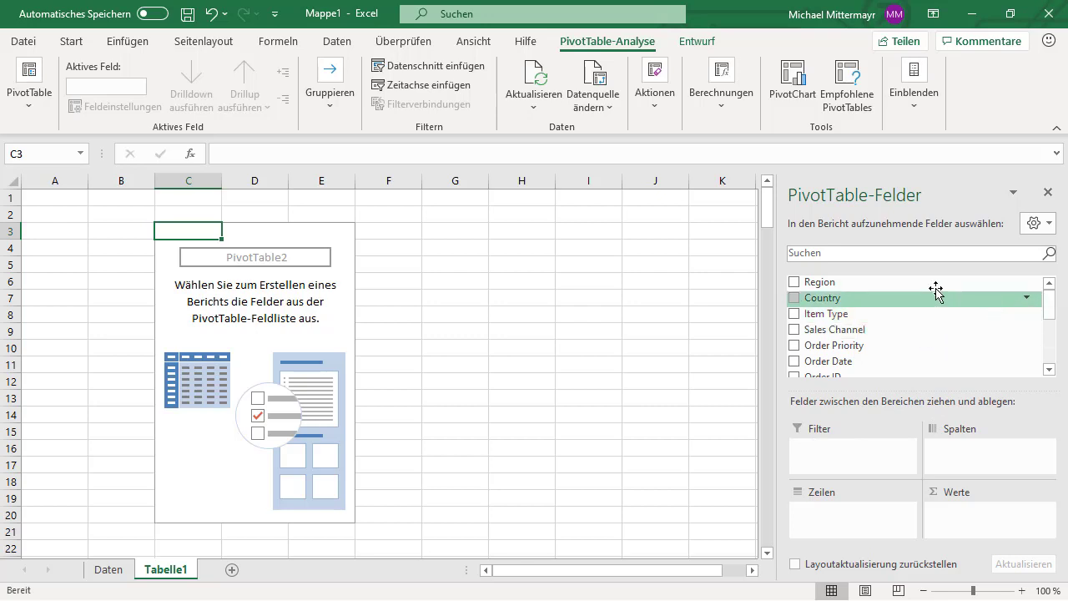
pyautogui.click(794, 283)
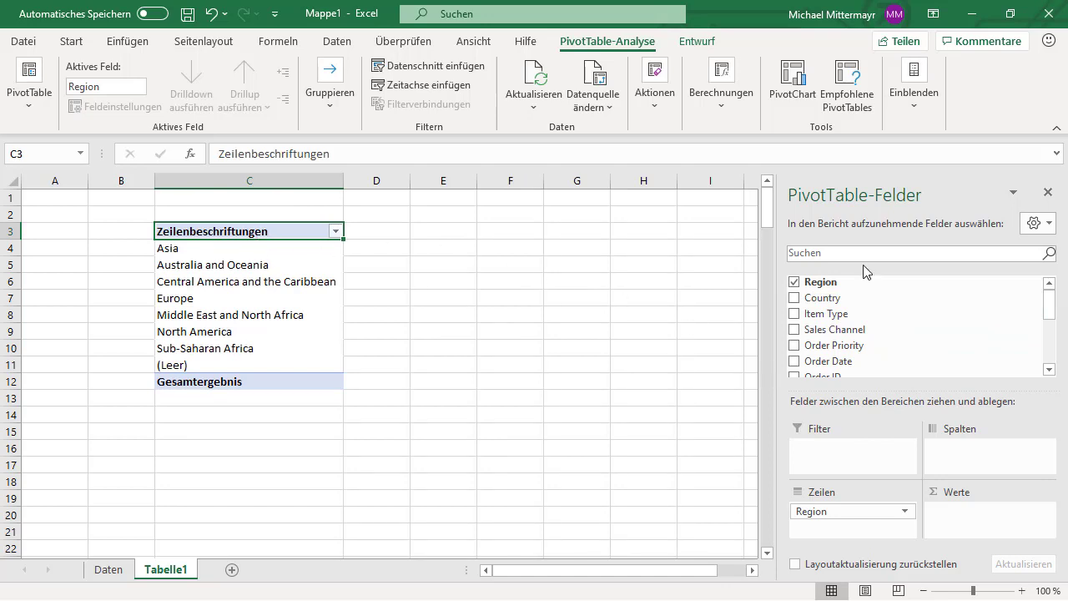
pyautogui.moveTo(1050, 302); pyautogui.dragTo(1050, 343)
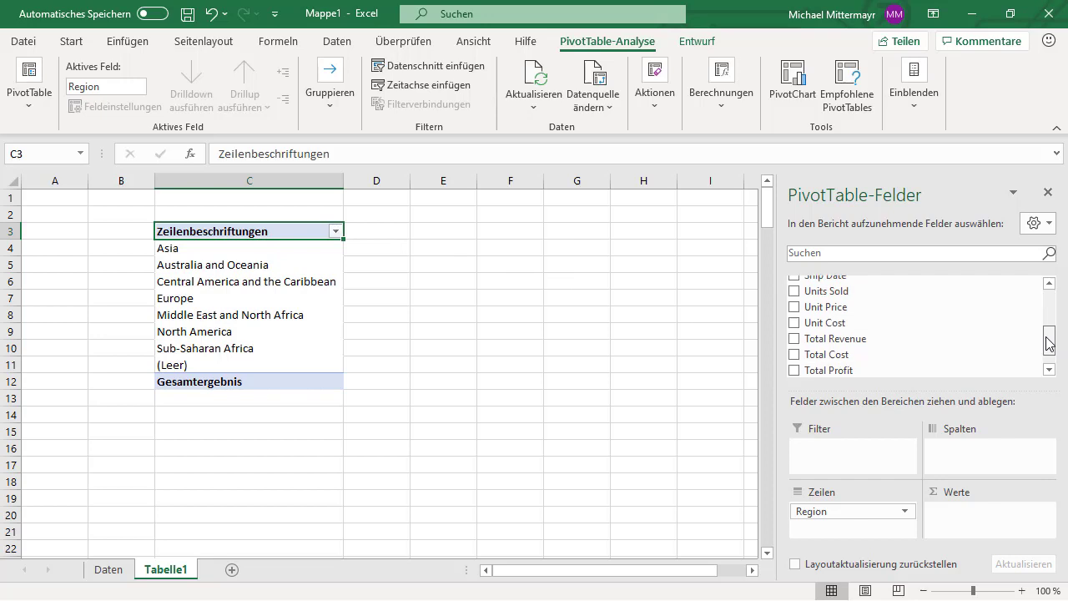
pyautogui.click(795, 333)
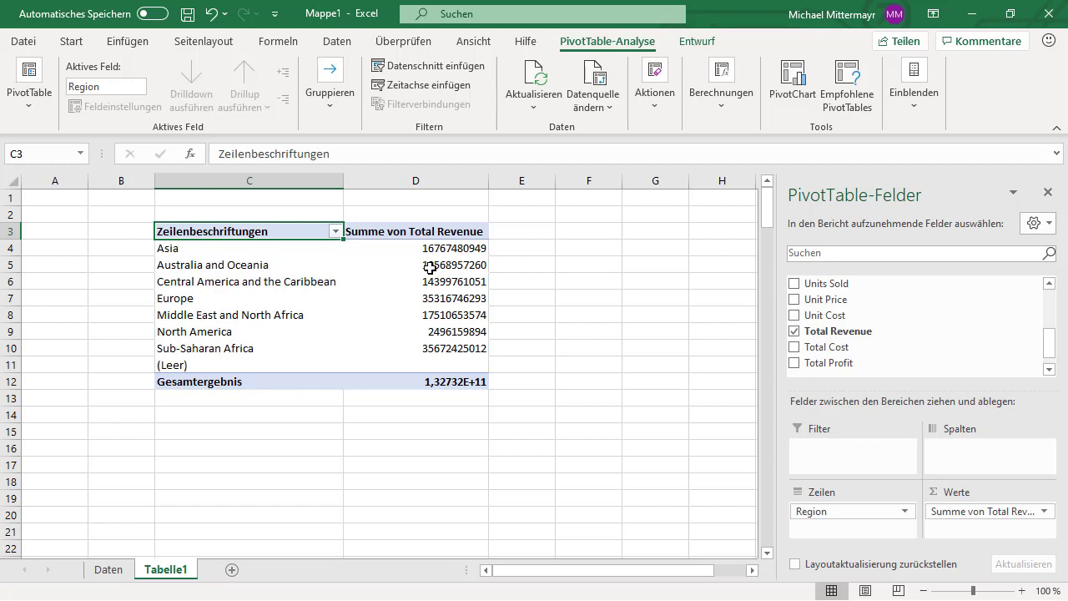
pyautogui.moveTo(429, 267)
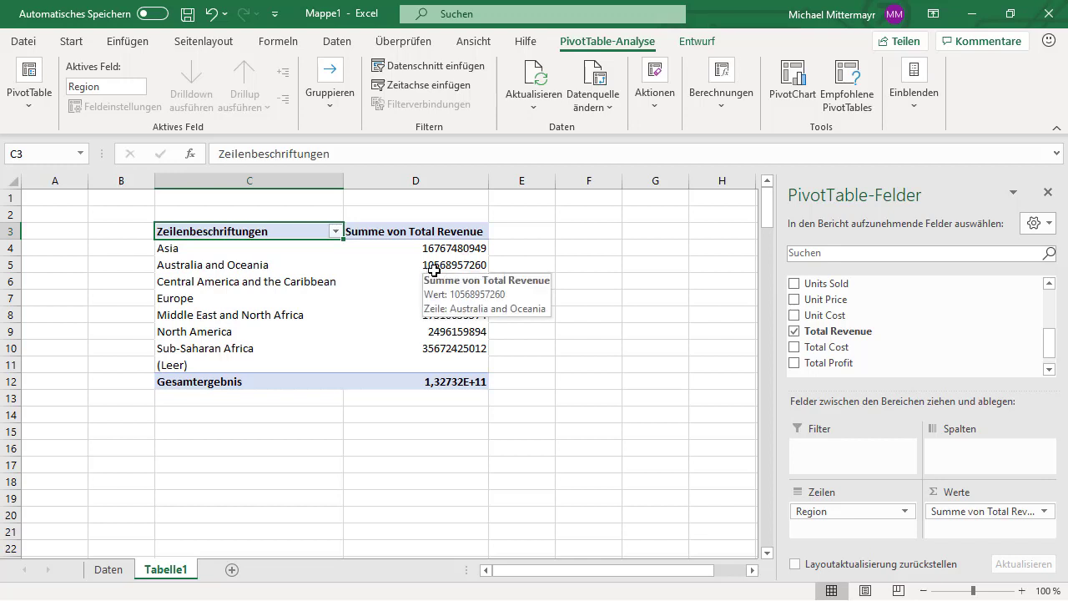
pyautogui.click(359, 249)
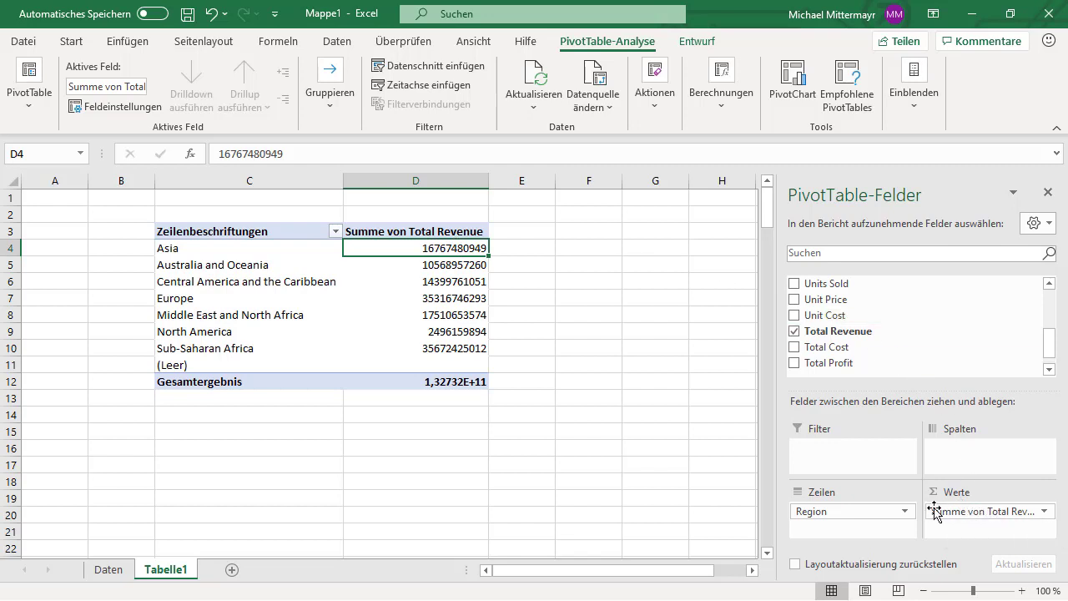
pyautogui.click(989, 512)
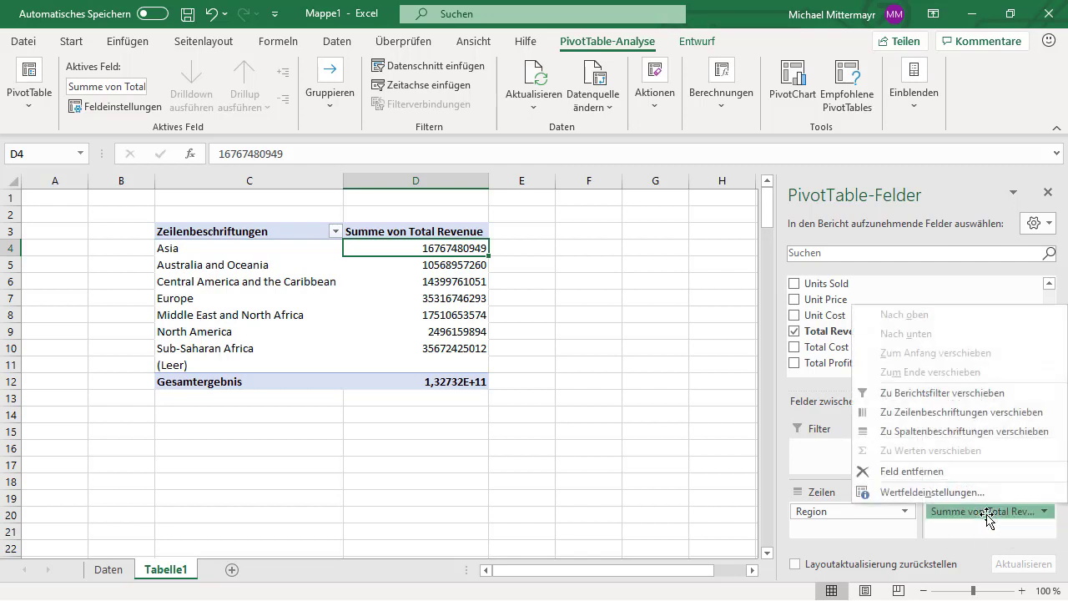
pyautogui.click(979, 496)
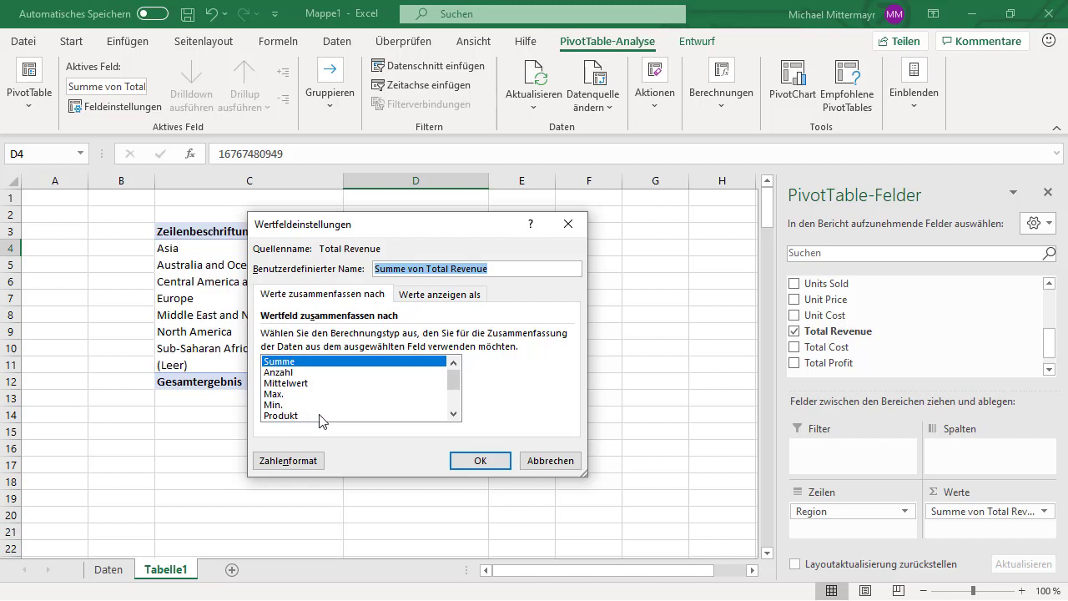
pyautogui.scroll(-2, 456, 392)
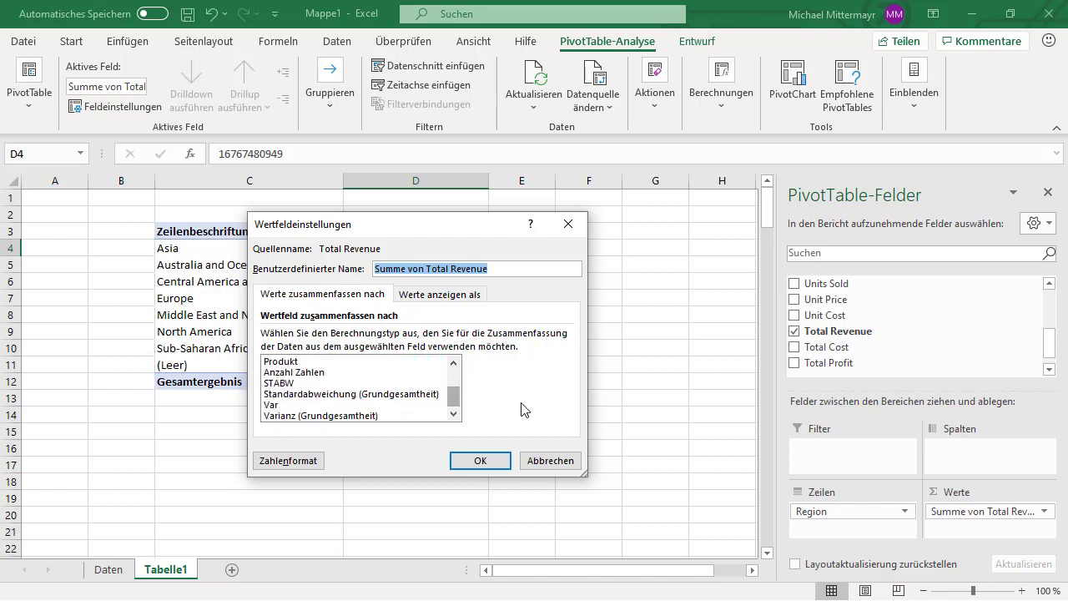
pyautogui.click(550, 461)
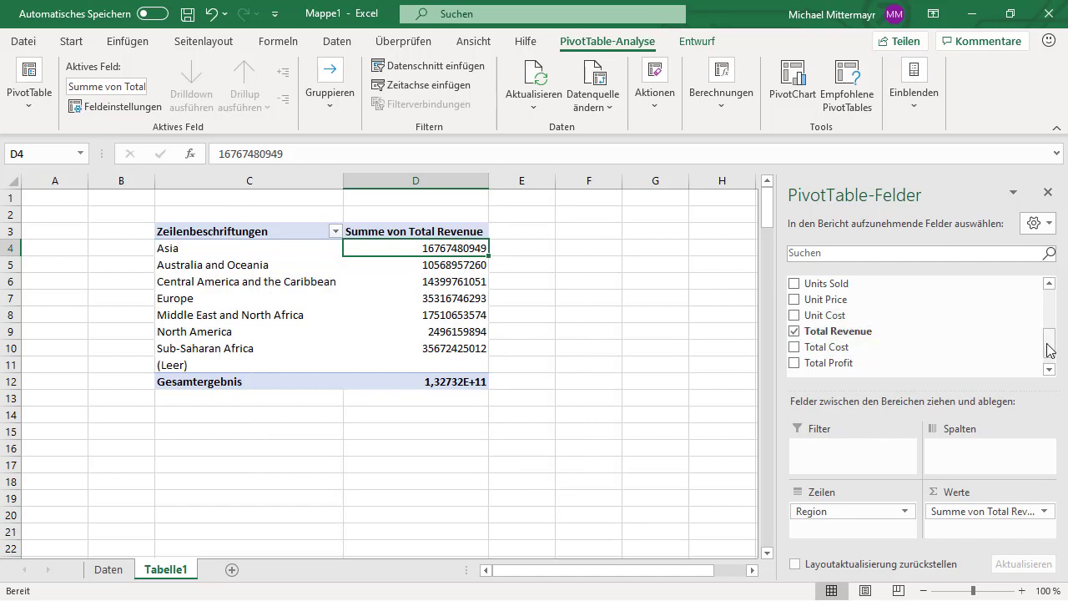
# Step: Add Country as a report filter and set it to Germany only
pyautogui.moveTo(1050, 349); pyautogui.dragTo(1050, 300)
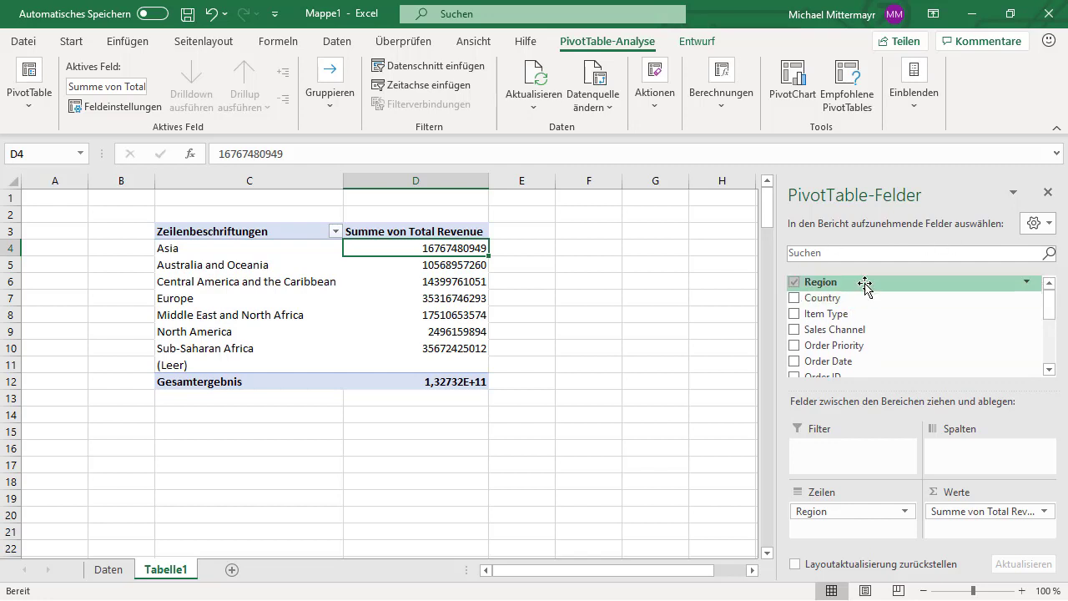
pyautogui.moveTo(839, 306)
pyautogui.mouseDown()
pyautogui.moveTo(868, 358)
pyautogui.moveTo(858, 449)
pyautogui.mouseUp()
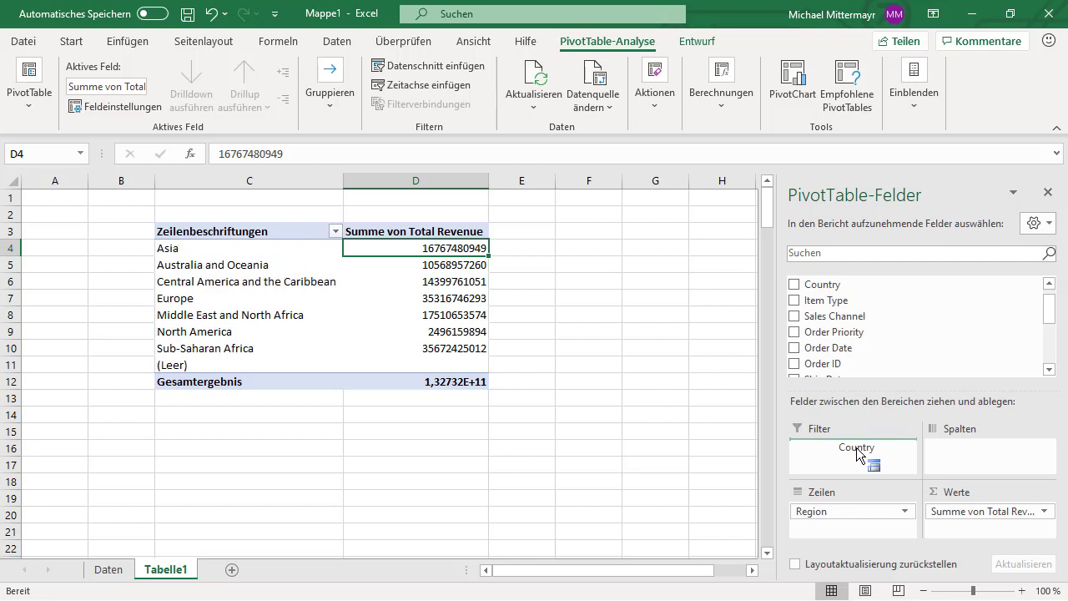
pyautogui.moveTo(857, 447); pyautogui.dragTo(856, 447)
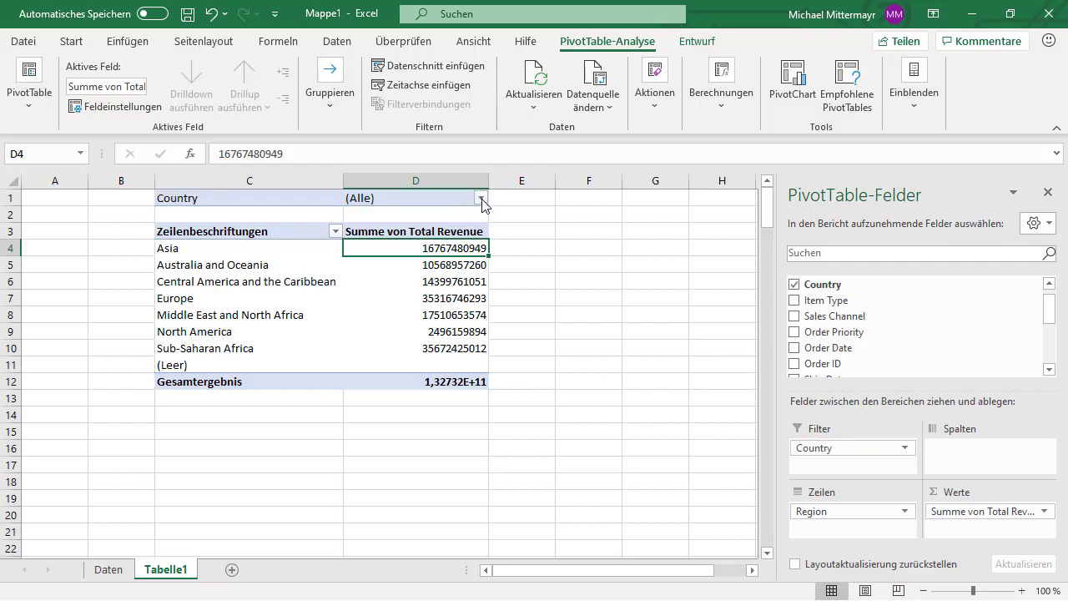
pyautogui.click(481, 198)
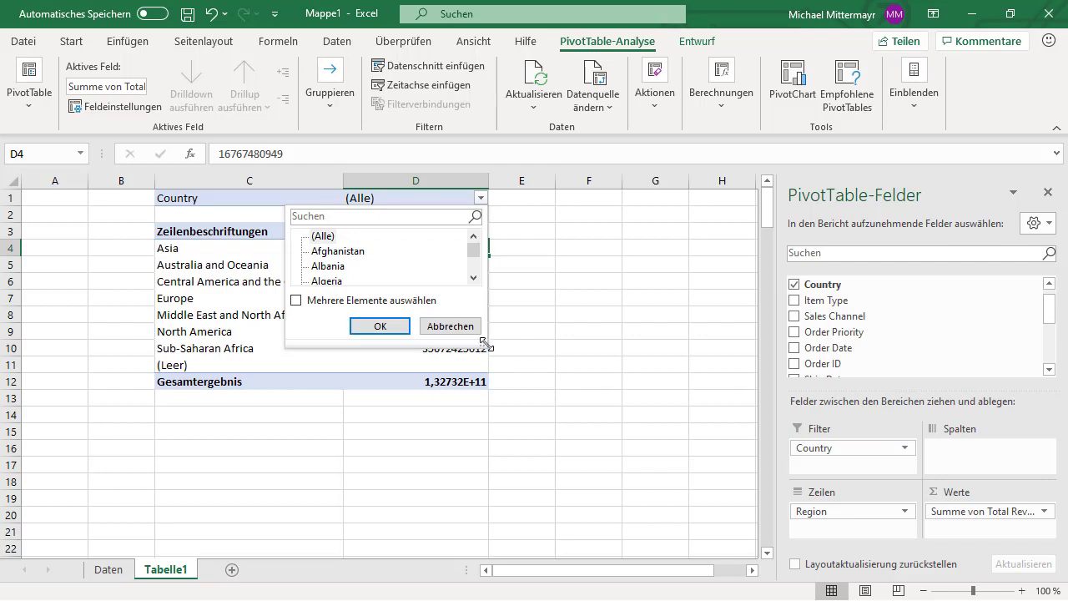
pyautogui.moveTo(484, 342); pyautogui.dragTo(624, 437)
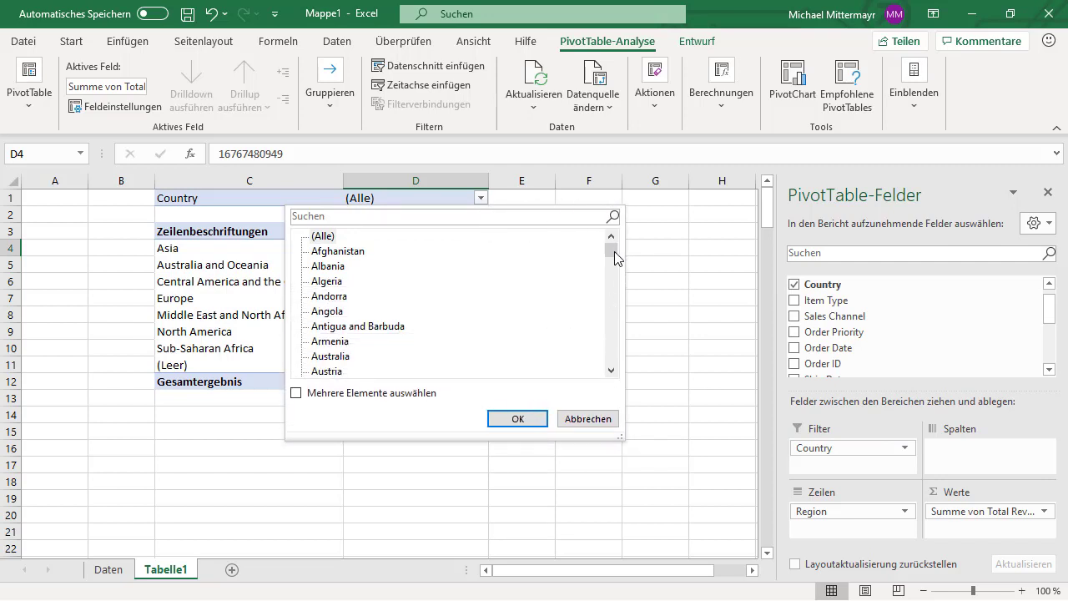
pyautogui.moveTo(614, 252); pyautogui.dragTo(627, 290)
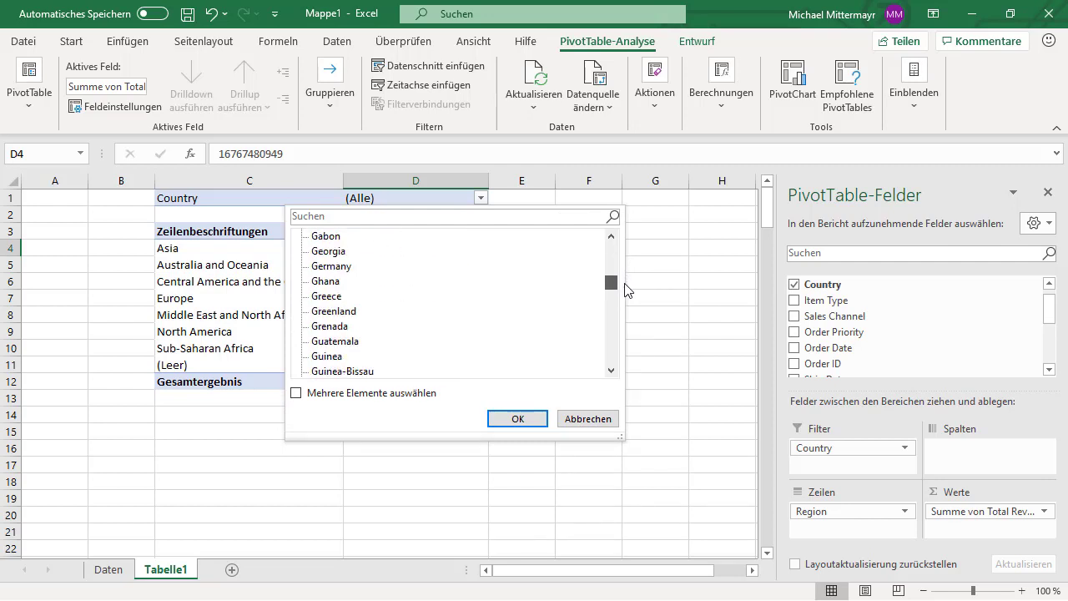
pyautogui.click(332, 266)
pyautogui.click(519, 419)
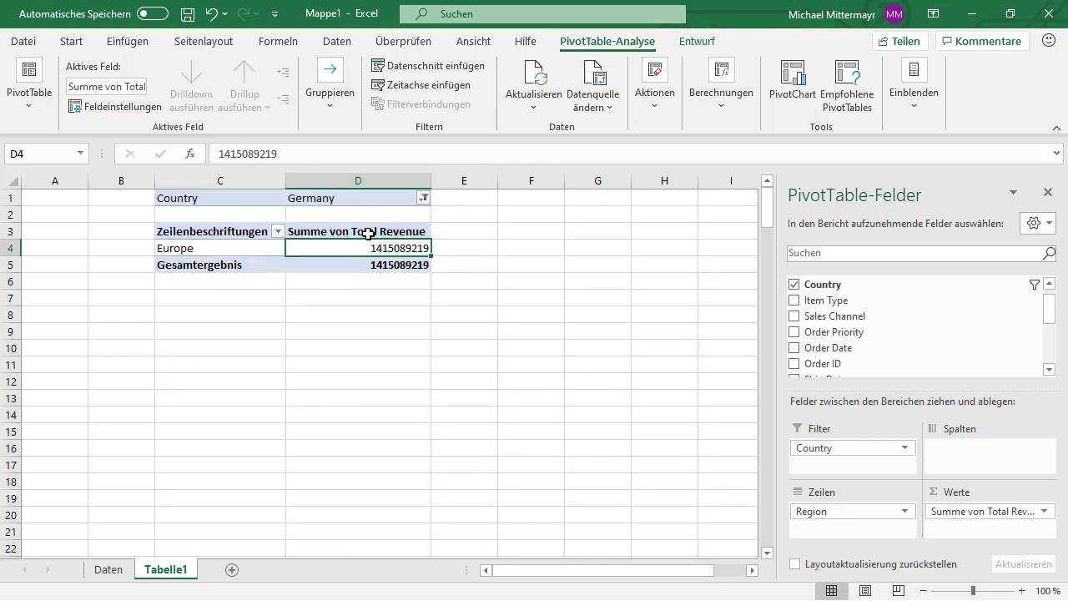
pyautogui.moveTo(373, 247)
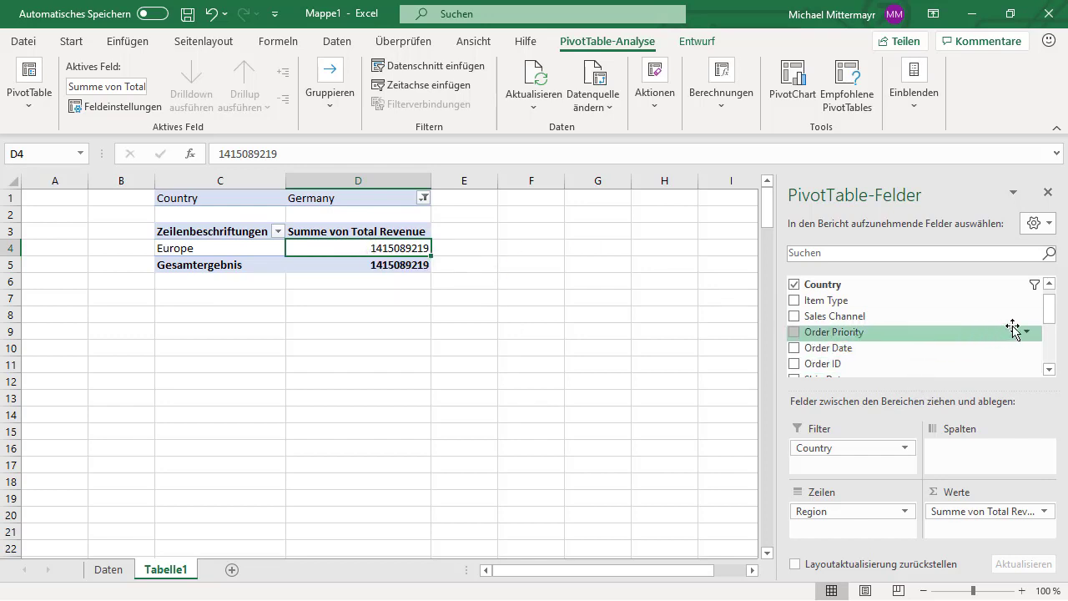
pyautogui.moveTo(1054, 322); pyautogui.dragTo(1053, 299)
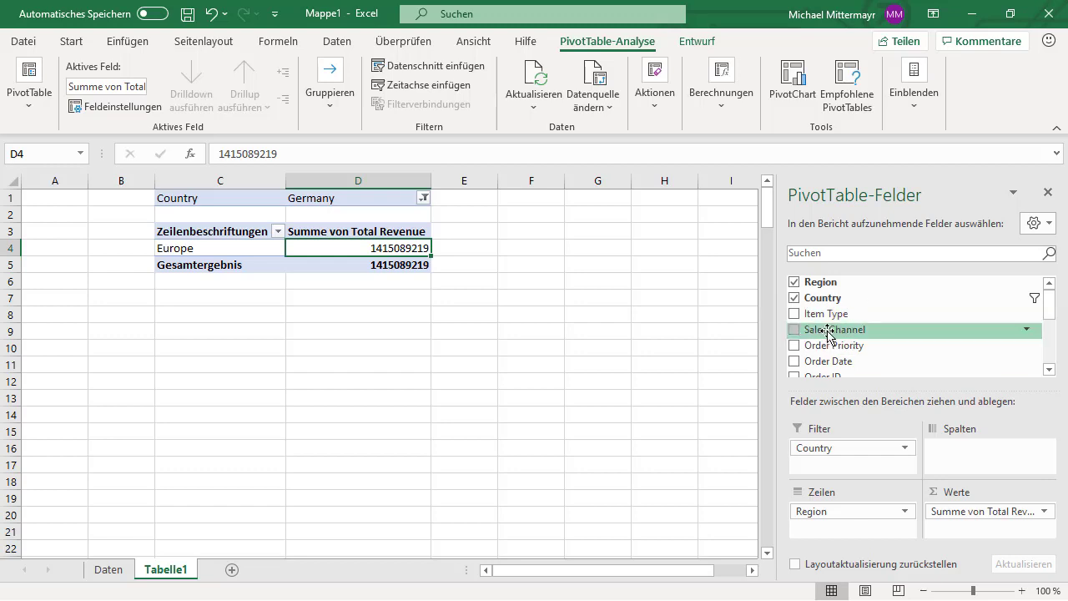
pyautogui.moveTo(853, 335); pyautogui.dragTo(952, 426)
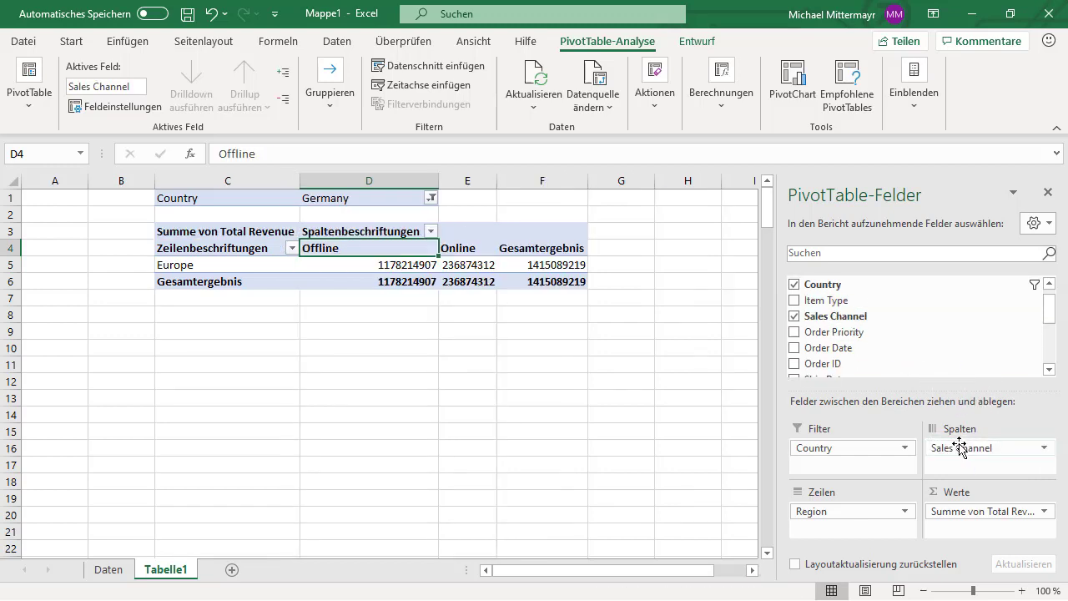
pyautogui.click(411, 268)
pyautogui.click(379, 250)
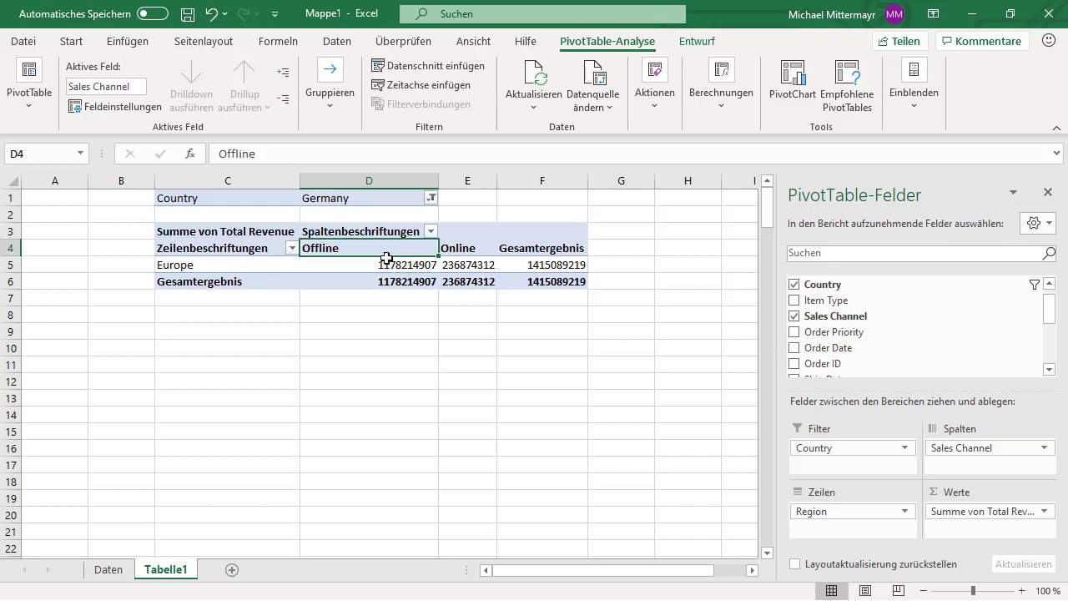
pyautogui.click(484, 247)
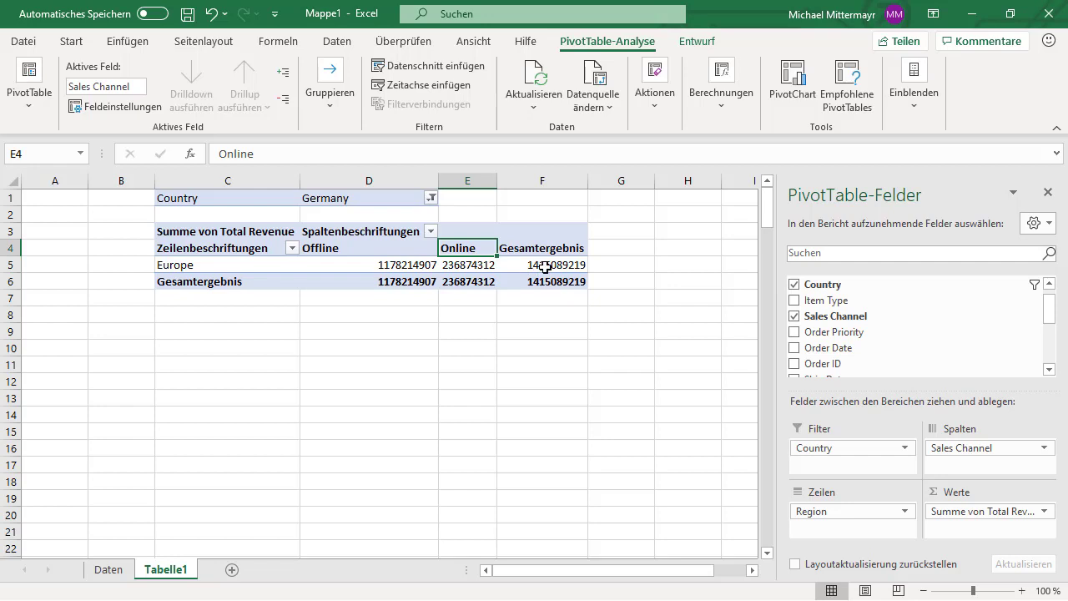
pyautogui.click(402, 281)
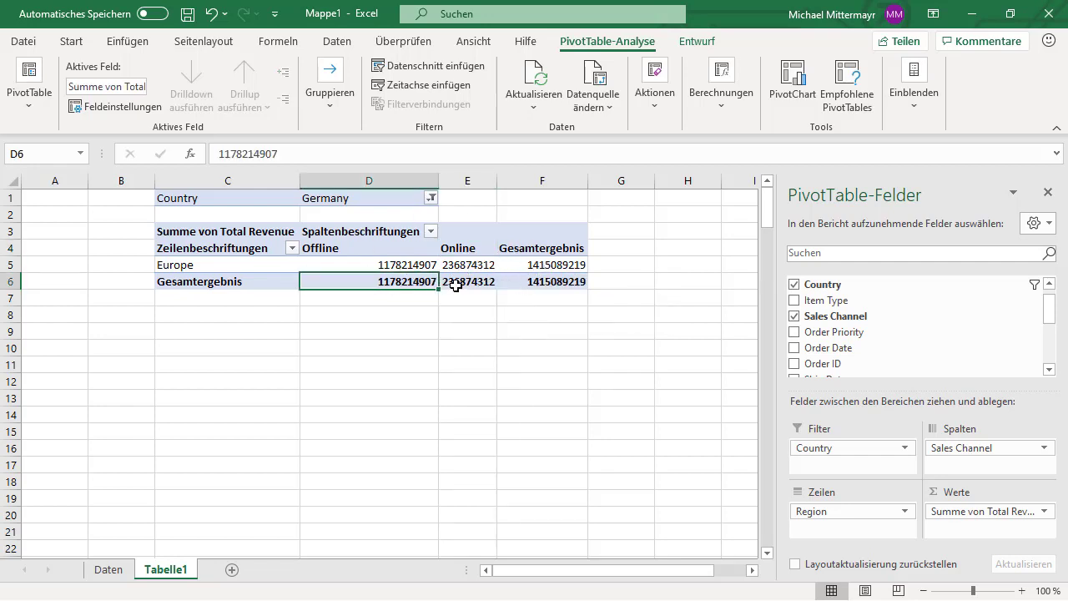